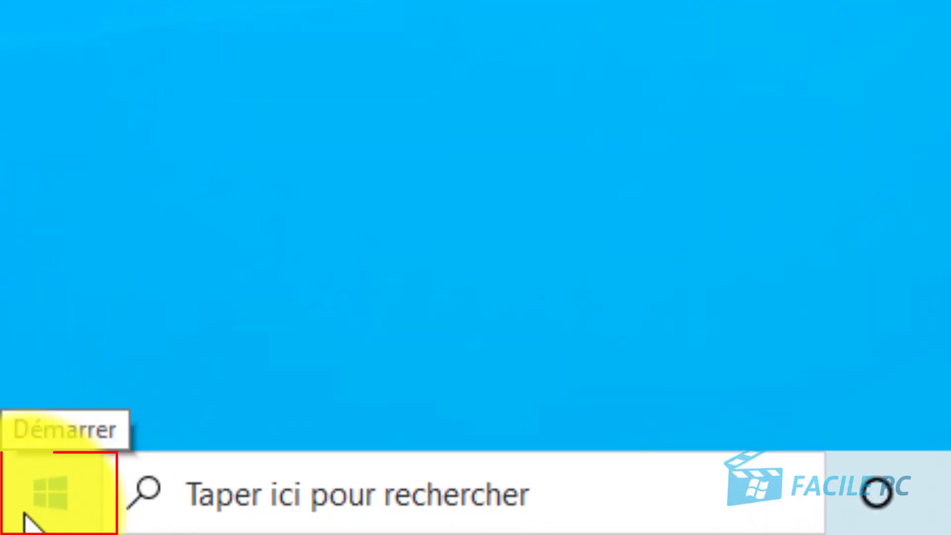
Open the default apps page (Applications par défaut) in the Windows settings.
left_click(25, 511)
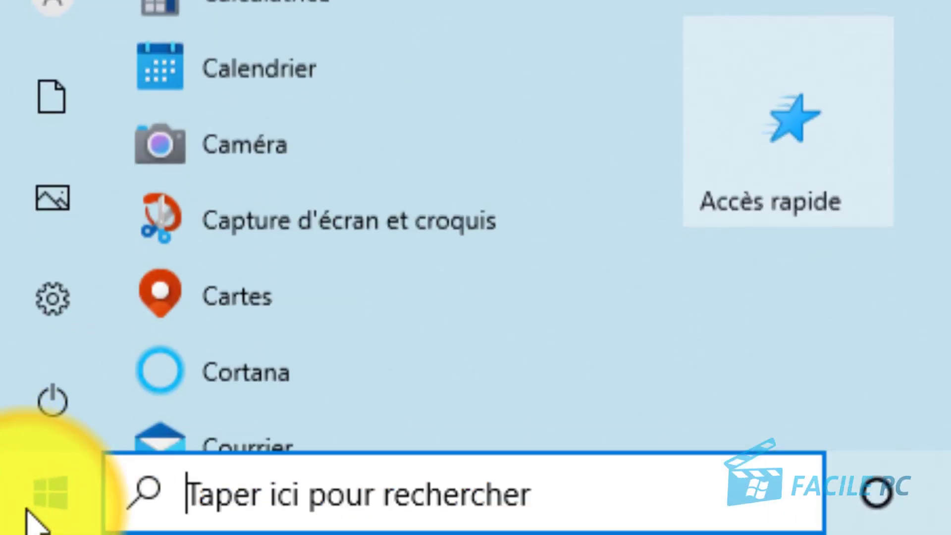
left_click(71, 295)
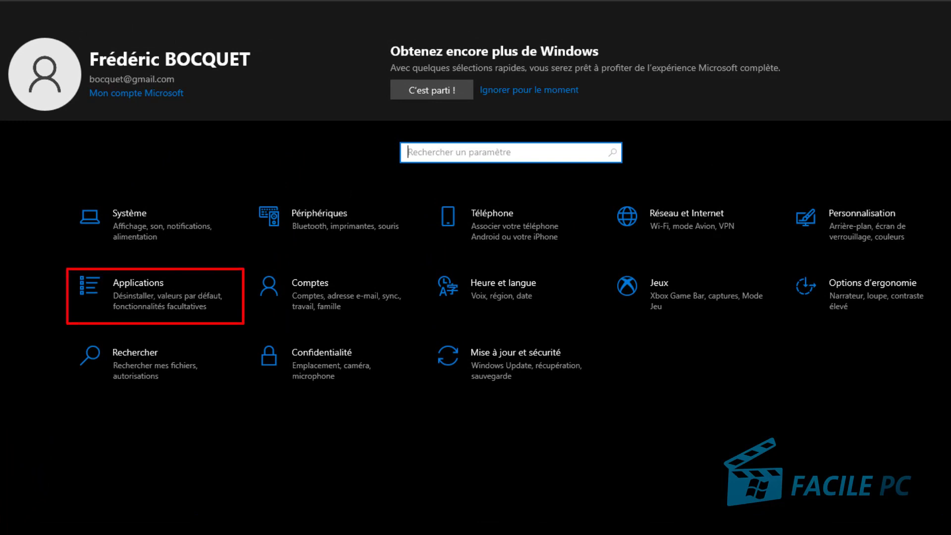
left_click(158, 290)
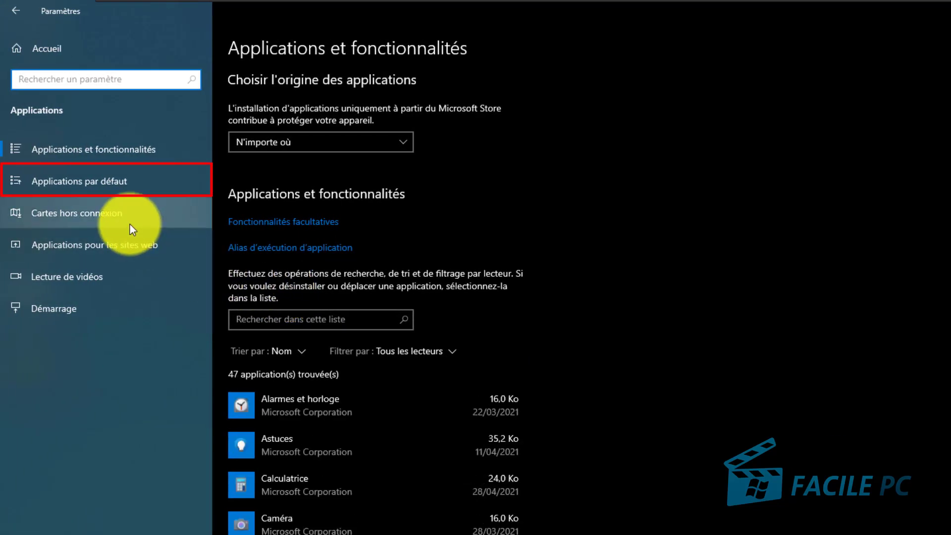
left_click(105, 183)
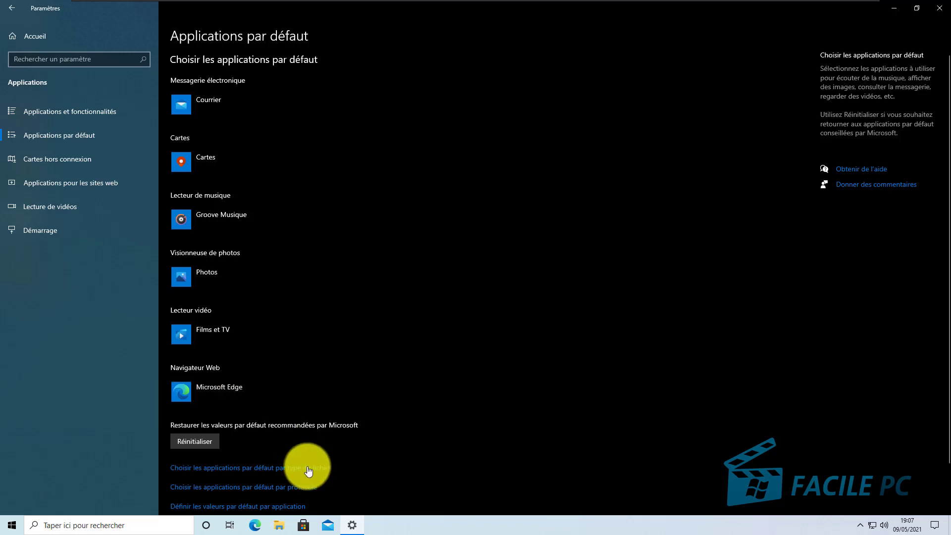
Open Facile PC.html from the Documents folder to check which browser handles it, and close the browser.
left_click(280, 526)
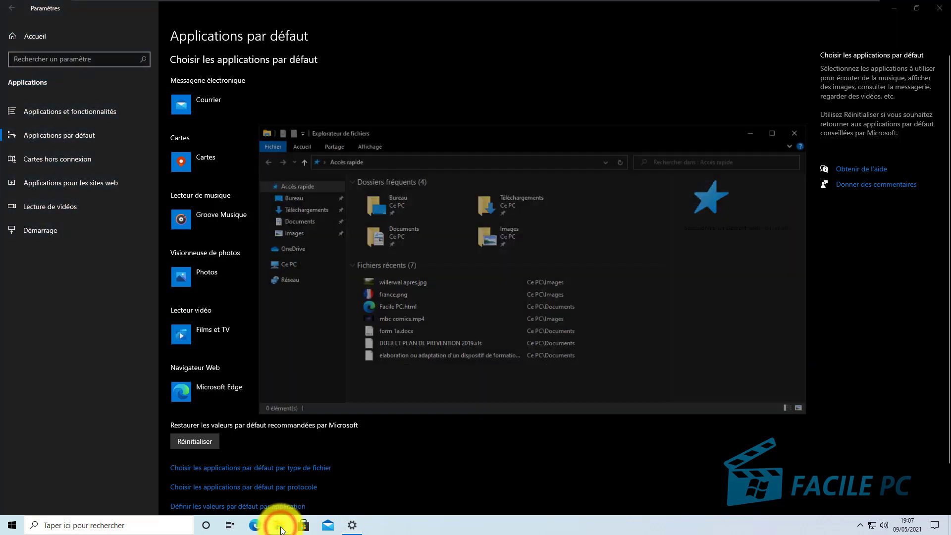
left_click(293, 222)
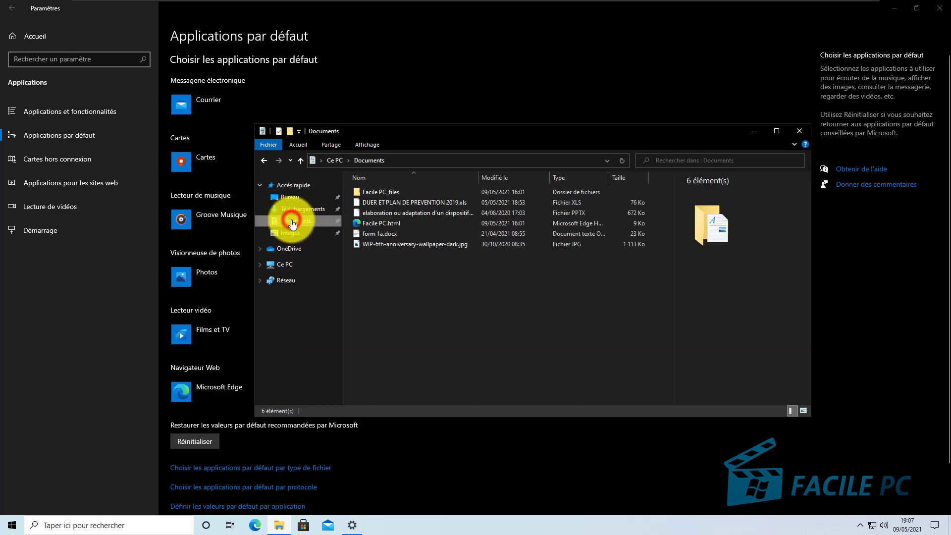
left_click(370, 225)
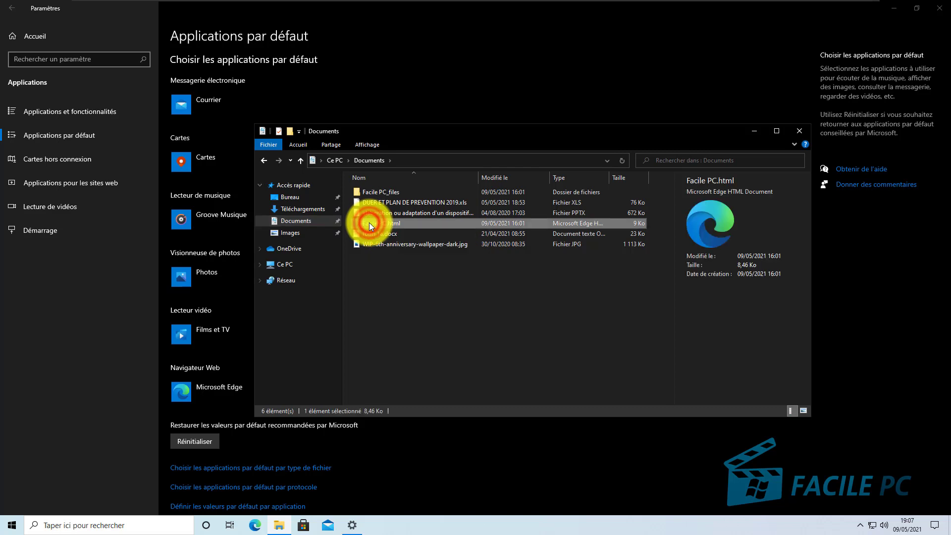
double_click(370, 225)
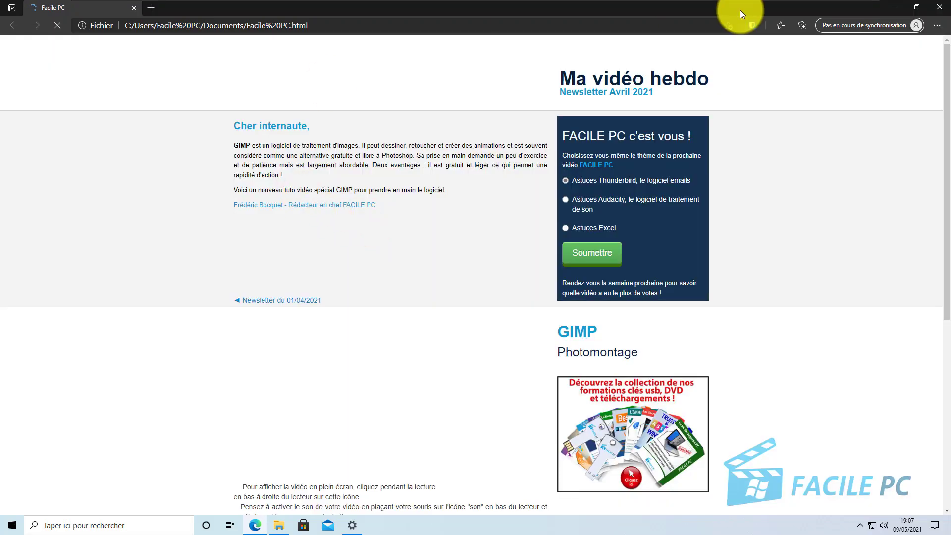
left_click(940, 8)
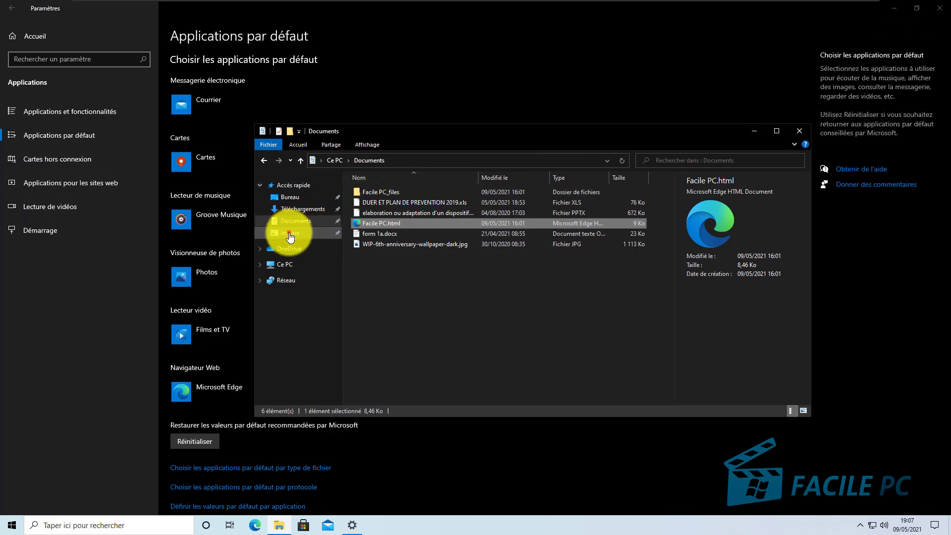
Open planeau.jpg and mbc comics.mp4 from the Images folder to check their default apps, closing each viewer and minimizing the folder window.
left_click(291, 234)
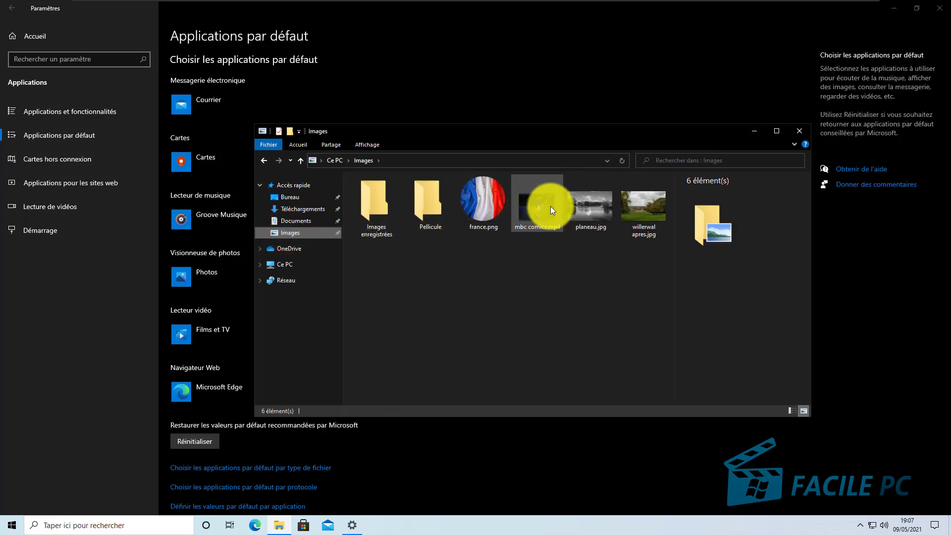
double_click(582, 212)
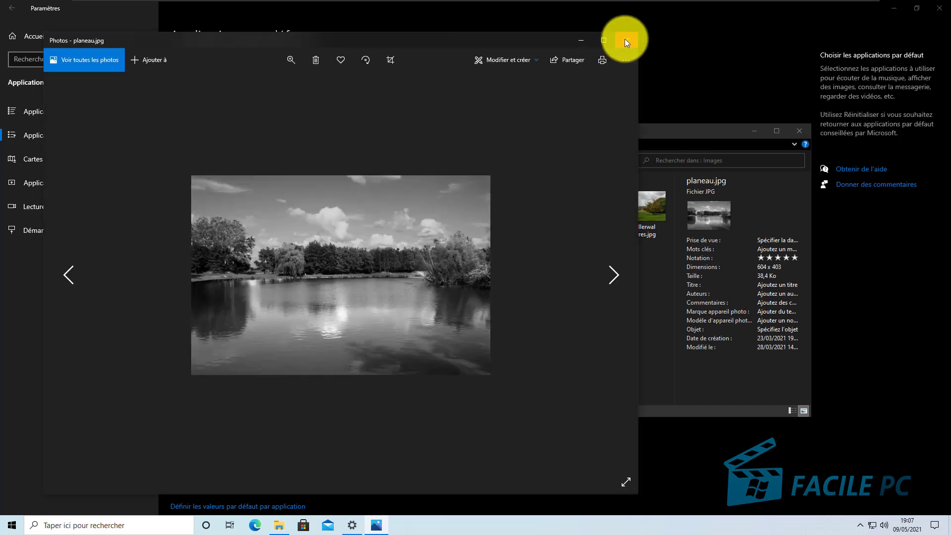
left_click(626, 39)
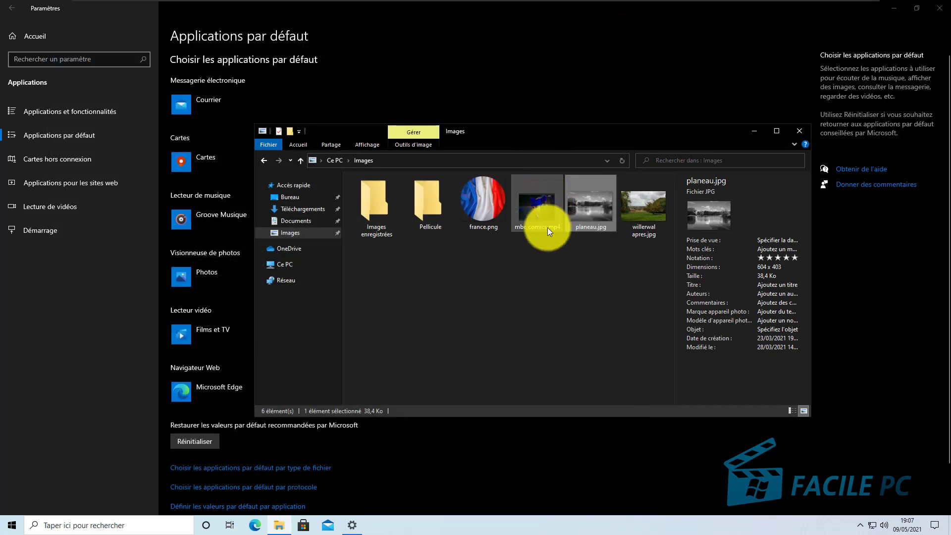
double_click(533, 212)
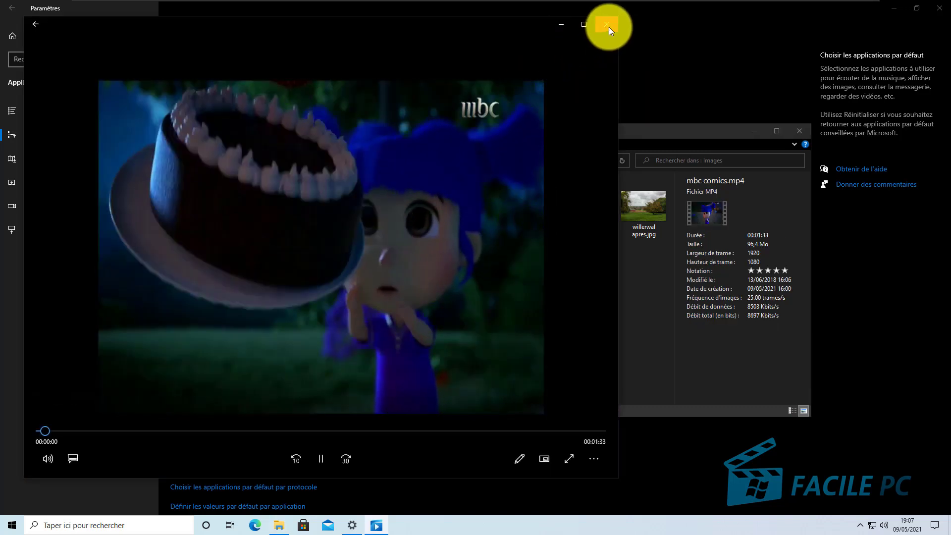
left_click(609, 27)
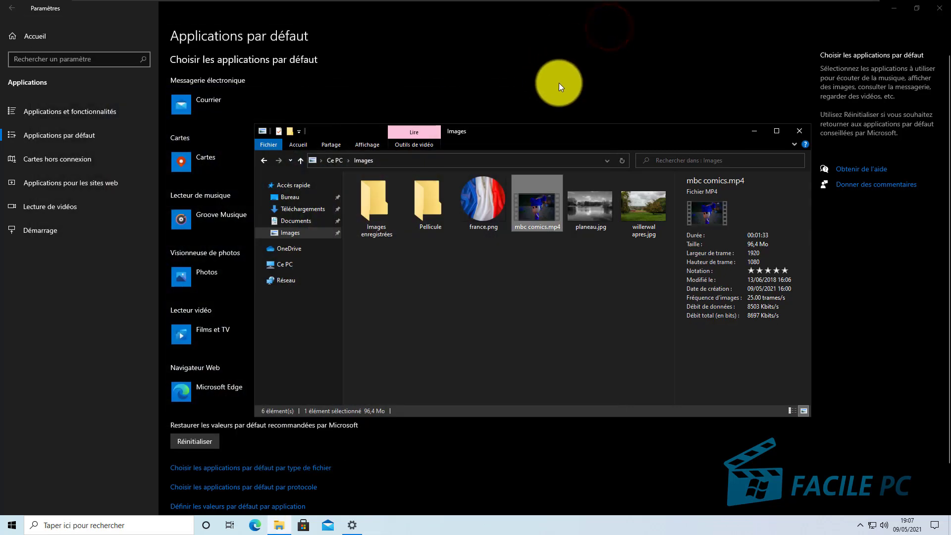
left_click(753, 132)
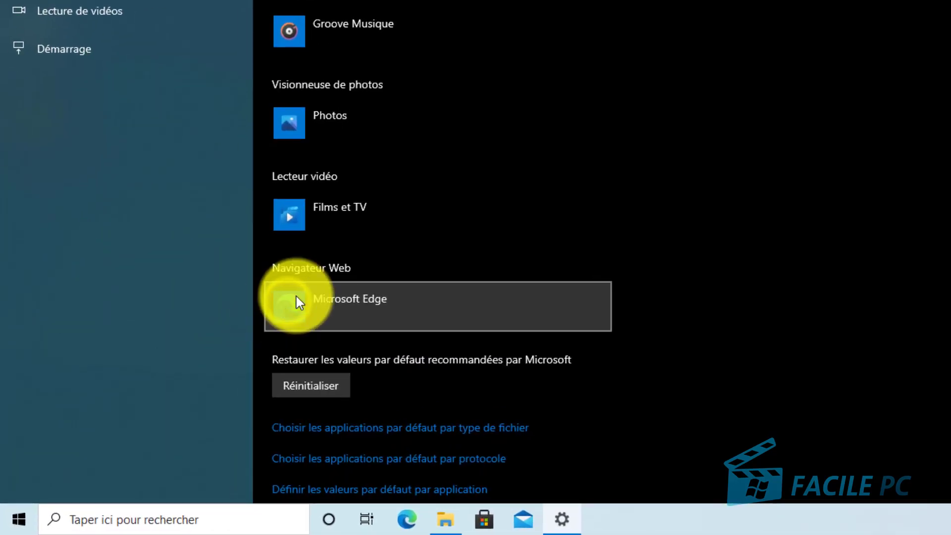
Look for other web browser apps in the Microsoft Store from the default browser choices, and close the store.
left_click(797, 346)
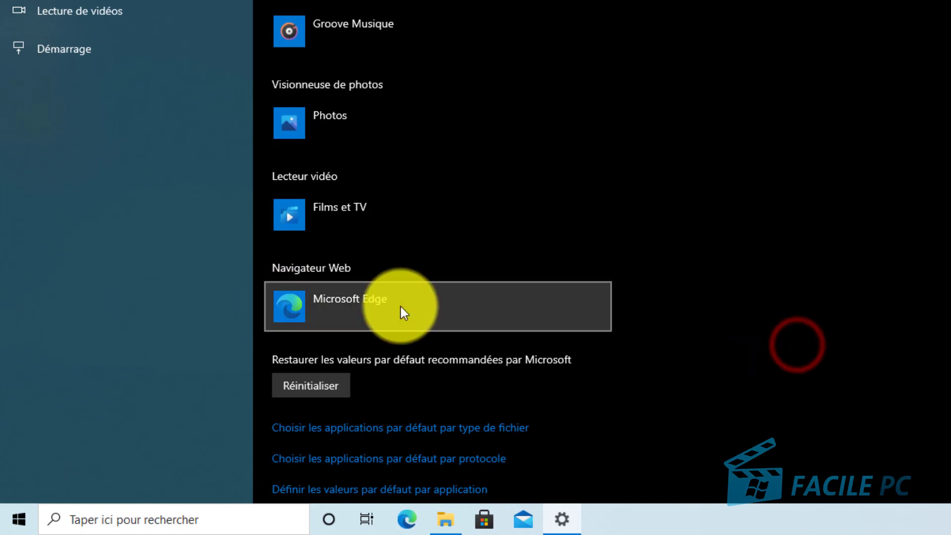
left_click(326, 300)
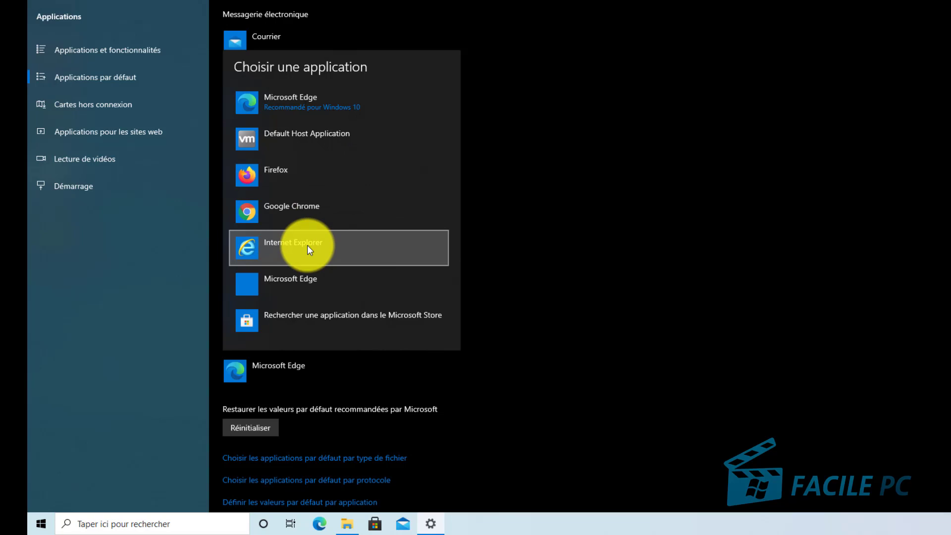
left_click(357, 316)
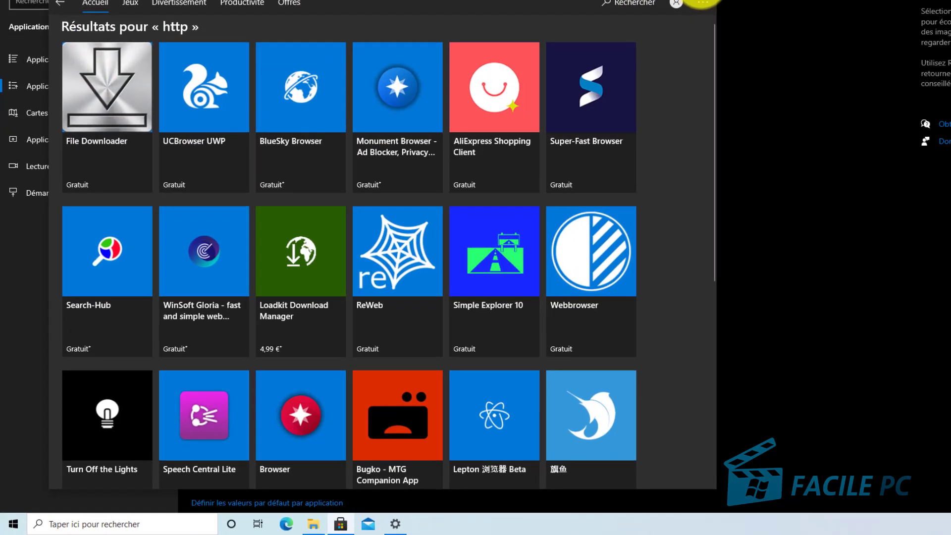
left_click(623, 43)
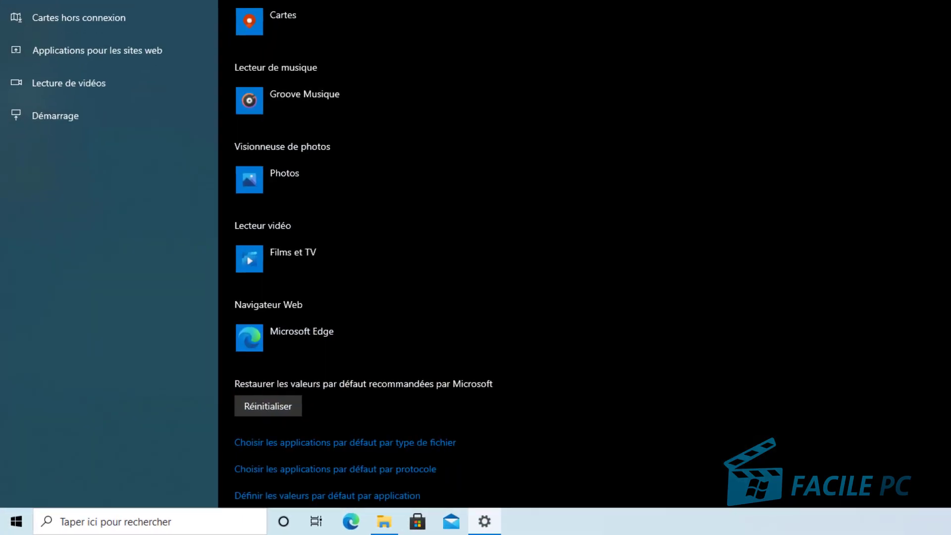
Set Google Chrome as the default web browser, switching anyway despite the Microsoft Edge suggestion.
left_click(254, 337)
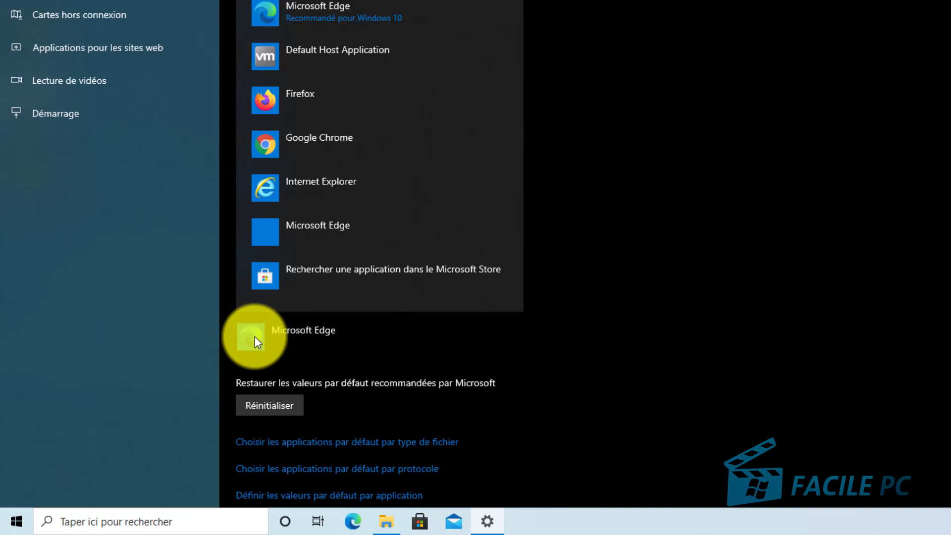
left_click(329, 144)
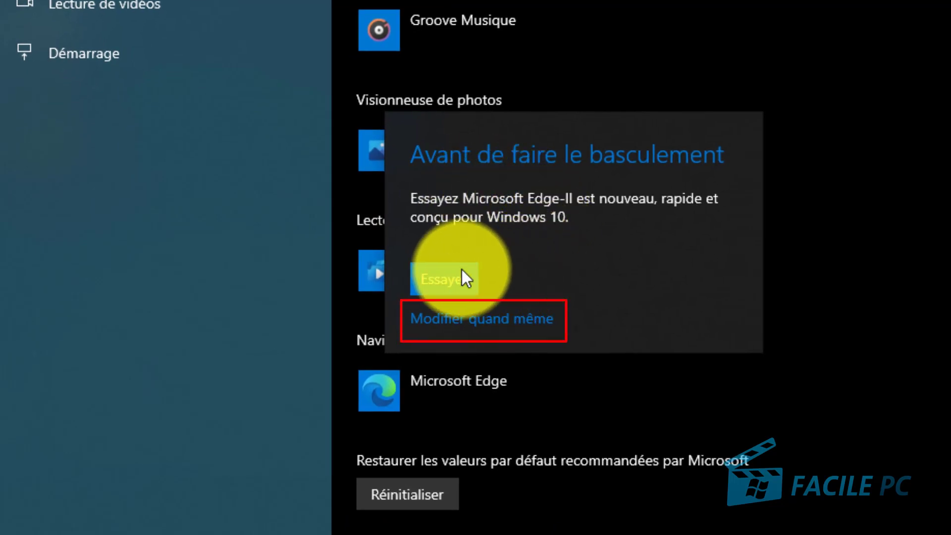
left_click(476, 321)
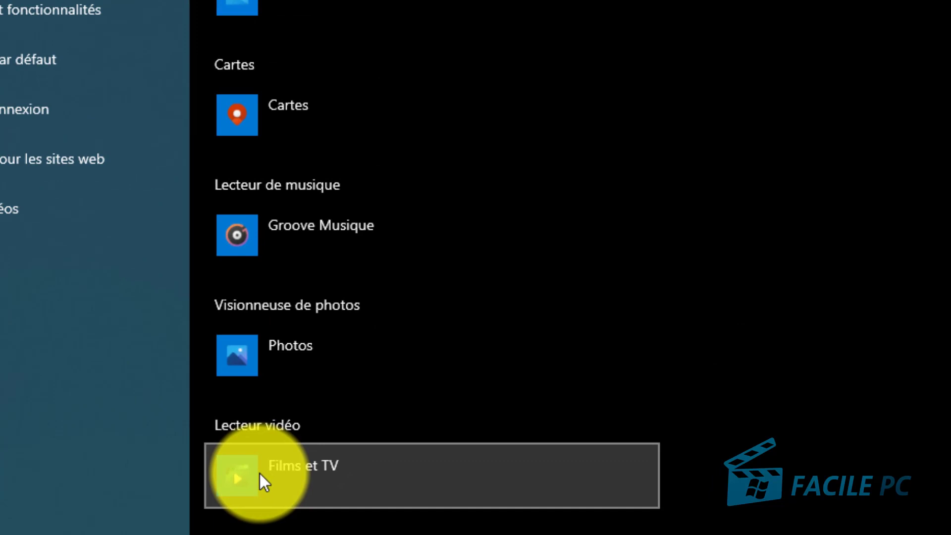
Set VLC media player as the default video player and Paint 3D as the default photo viewer.
left_click(260, 474)
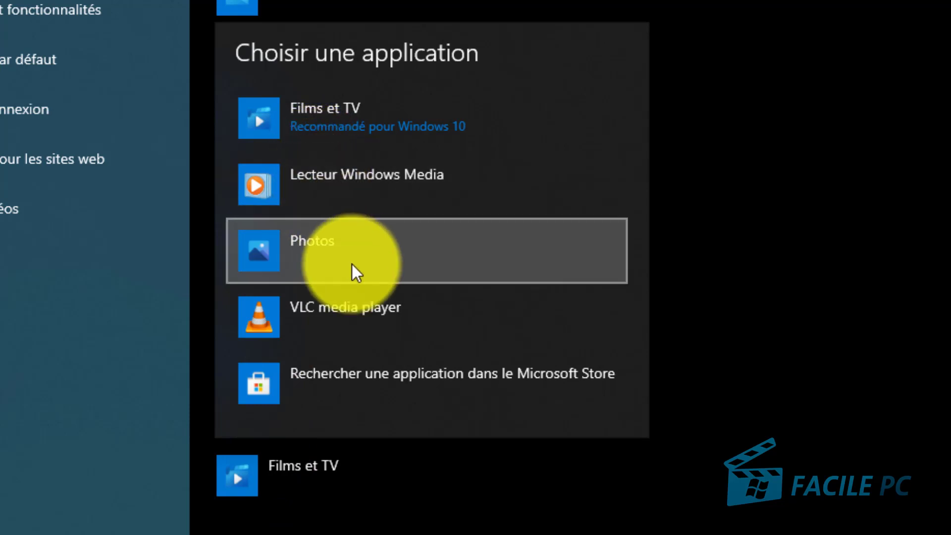
left_click(362, 306)
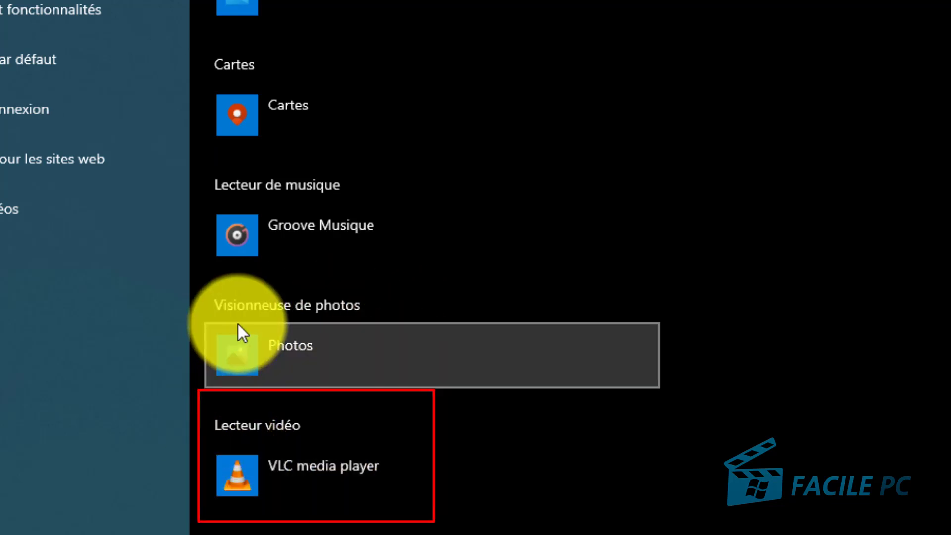
left_click(254, 352)
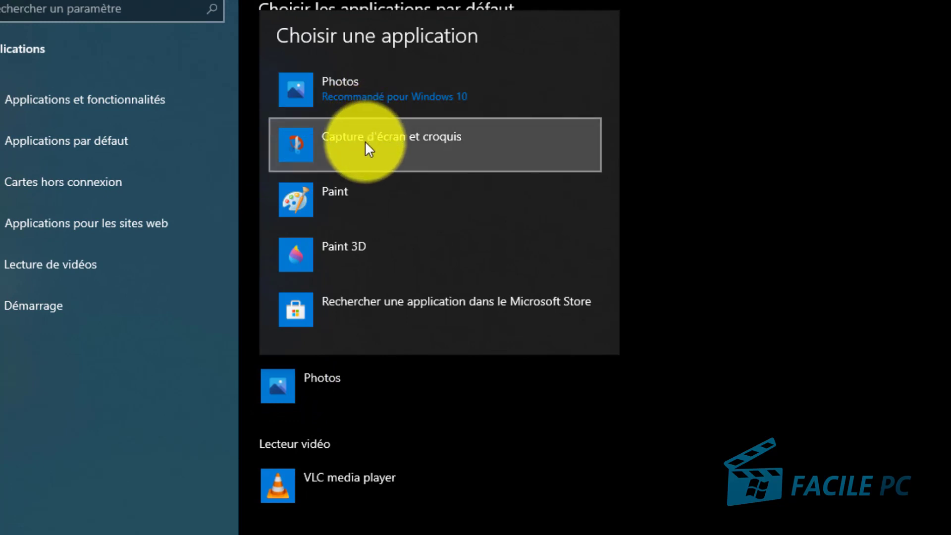
left_click(378, 251)
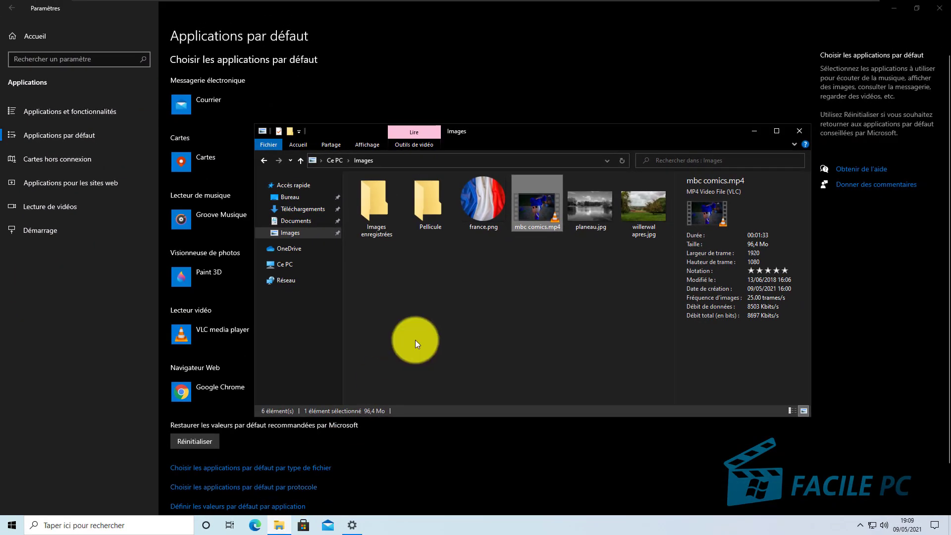
Play mbc comics.mp4 from the Images folder to check its default player, accepting VLC's privacy and network policy, and close VLC.
left_click_drag(513, 138, 581, 136)
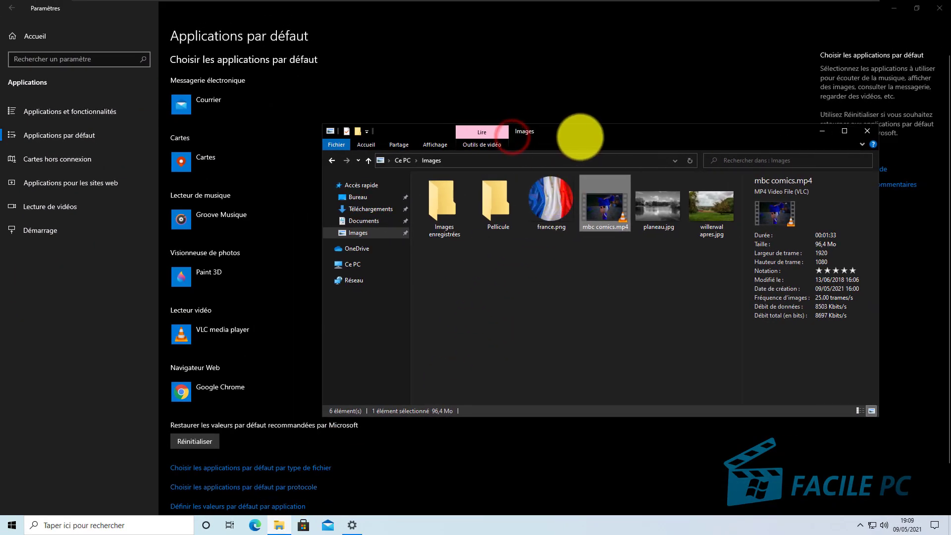
double_click(601, 207)
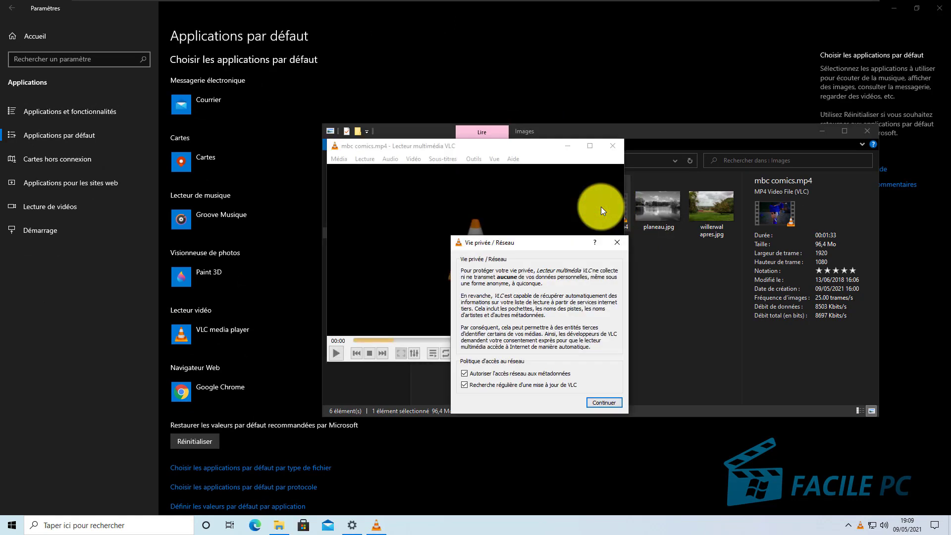
left_click(597, 402)
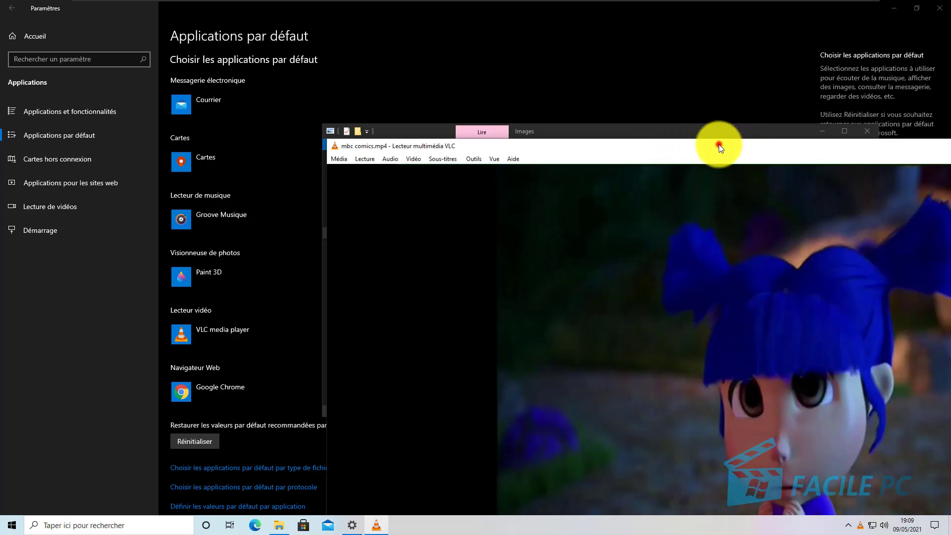
left_click_drag(719, 145, 566, 141)
left_click_drag(807, 153, 605, 145)
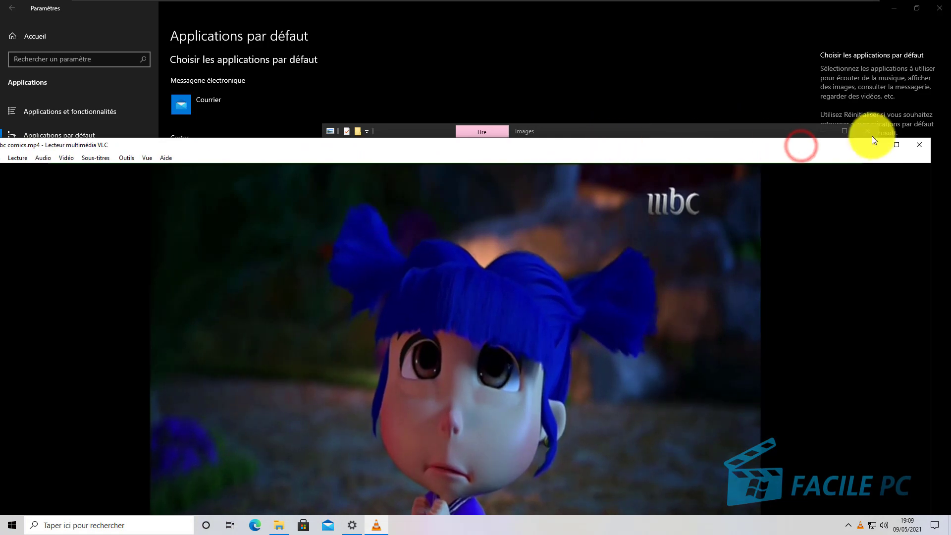
left_click(918, 148)
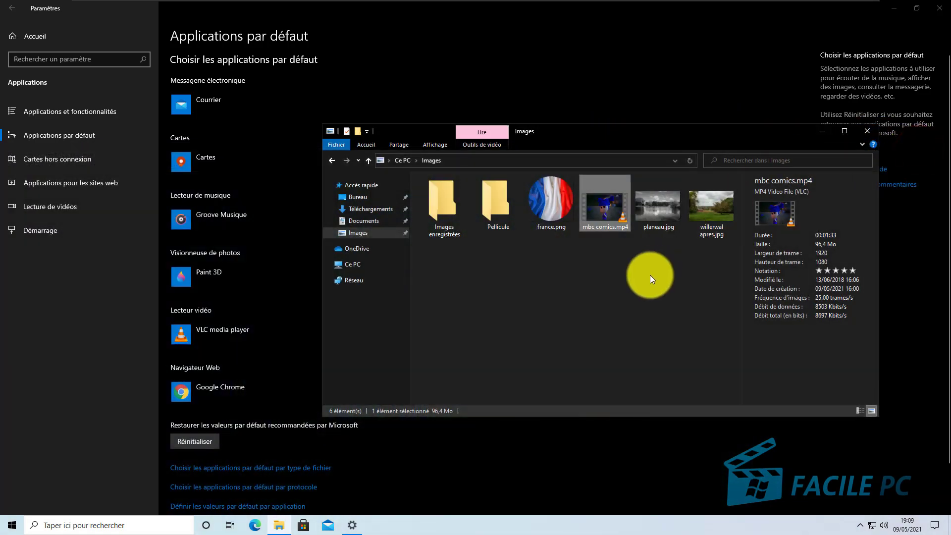
Test the new photo and browser defaults by opening and closing planeau.jpg and opening Facile PC.html from the Documents folder.
double_click(648, 206)
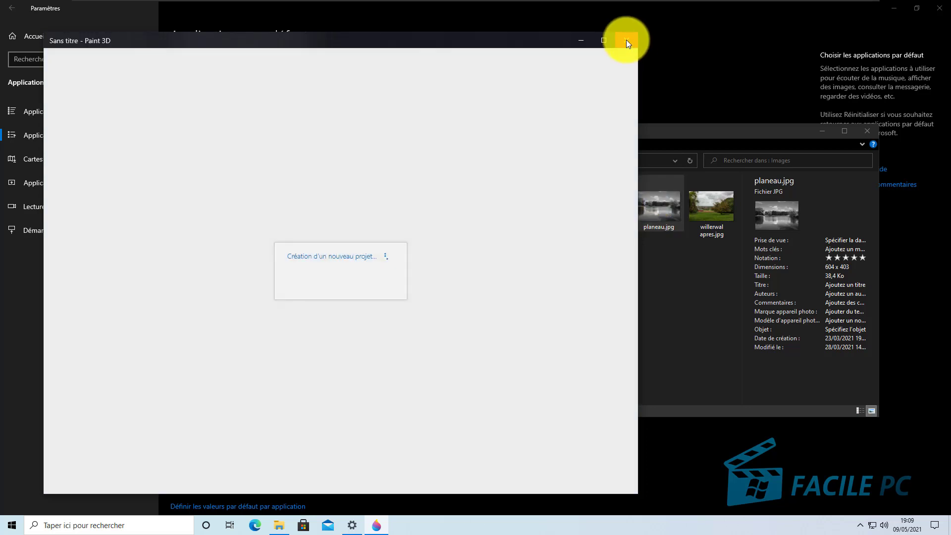
left_click(623, 39)
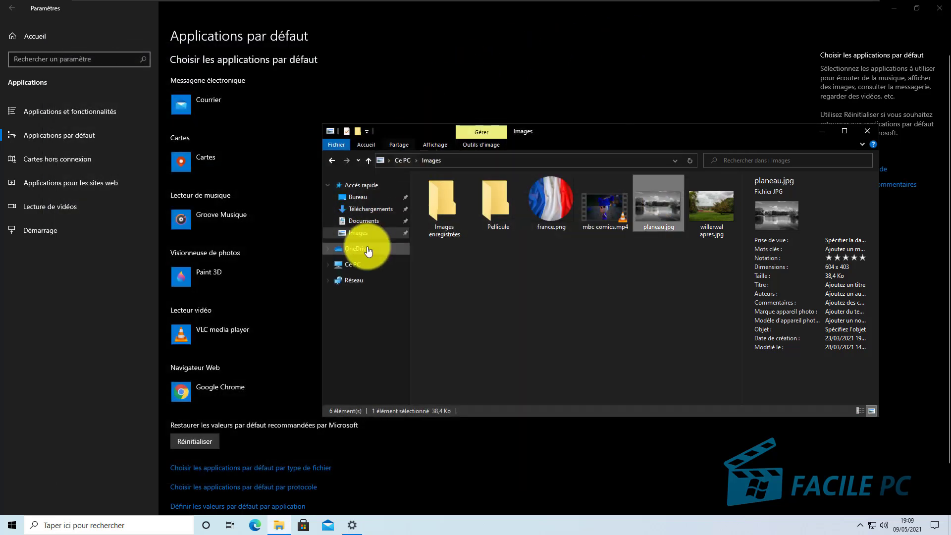
left_click(355, 221)
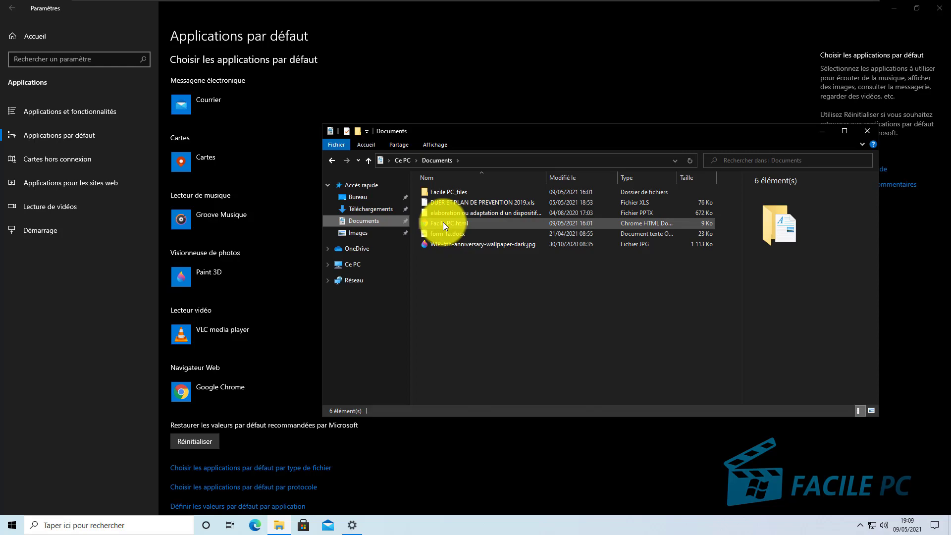
double_click(443, 223)
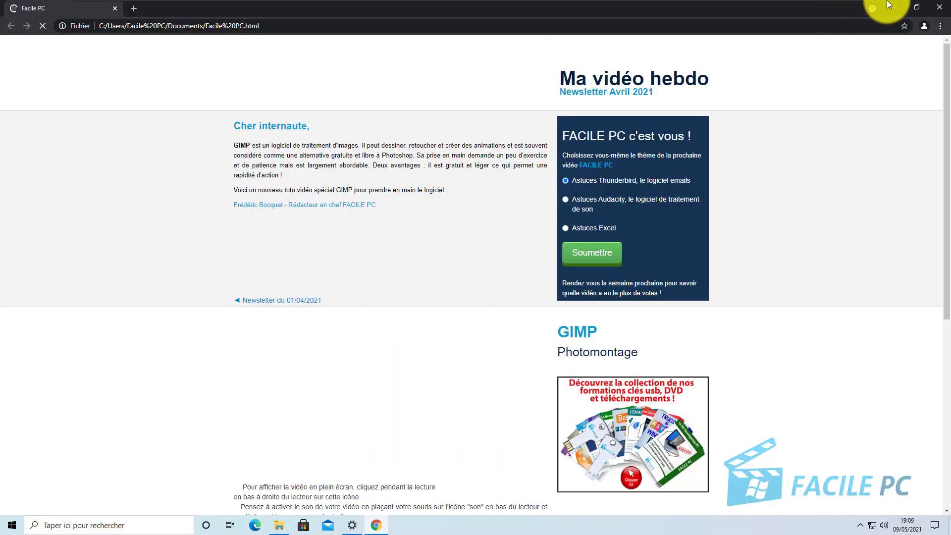
Close the Facile PC.html browser window and the Documents folder window.
left_click(939, 6)
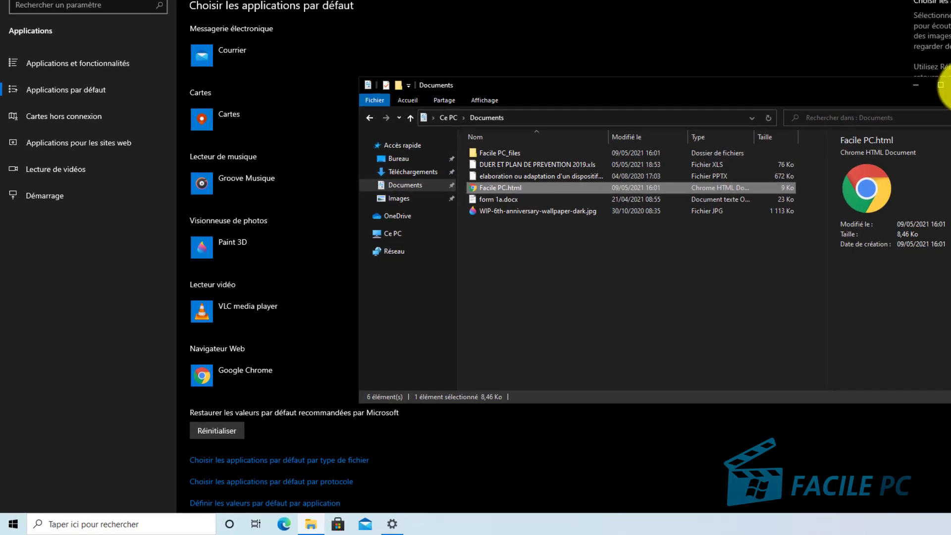
left_click(946, 85)
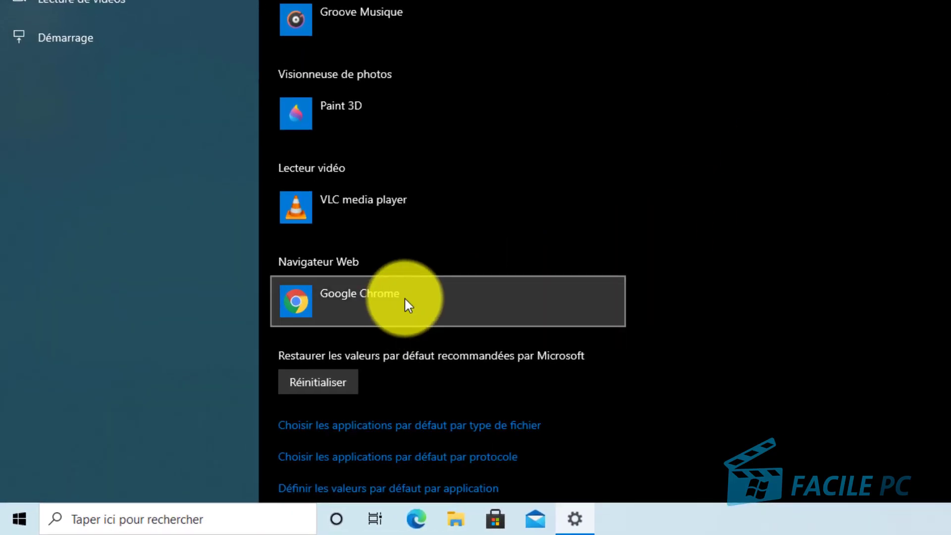
Set Microsoft Edge as the default web browser and reset all default apps to the Microsoft-recommended values.
left_click(405, 300)
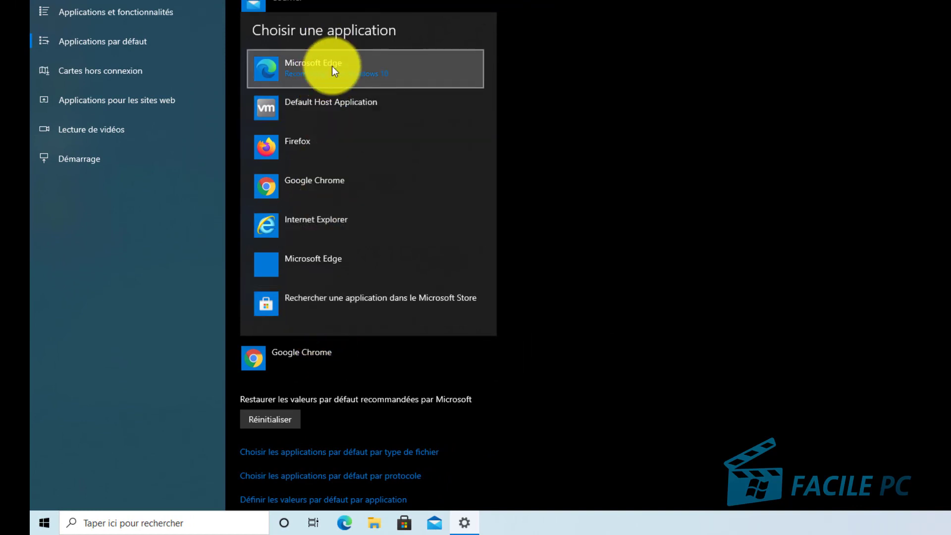
left_click(388, 65)
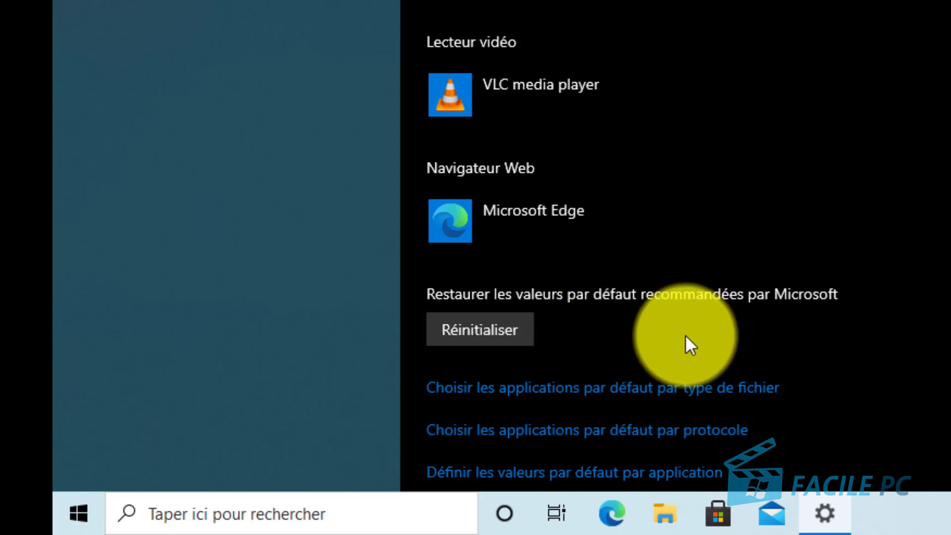
left_click(496, 328)
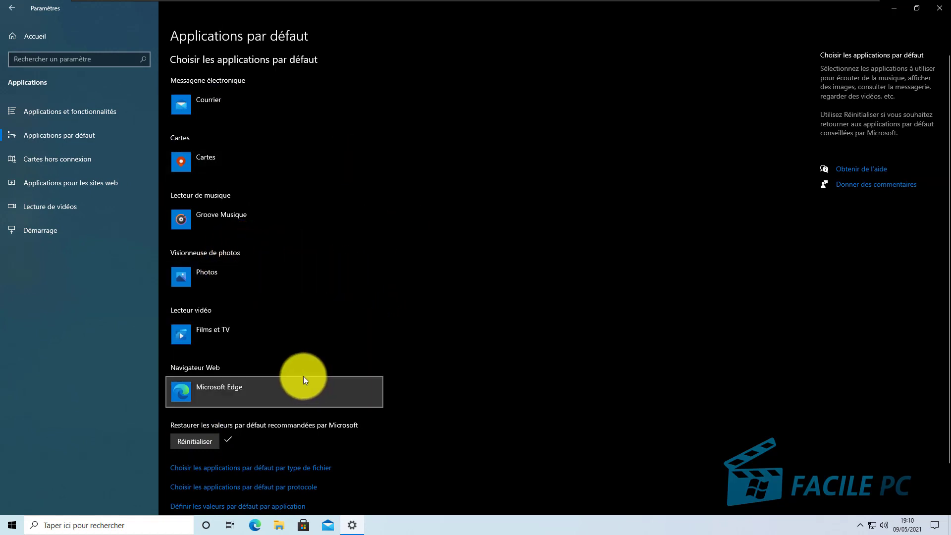
In the default apps by file type, assign Paint 3D to both .jpeg and .jpg files.
scroll(303, 376, "down", 2)
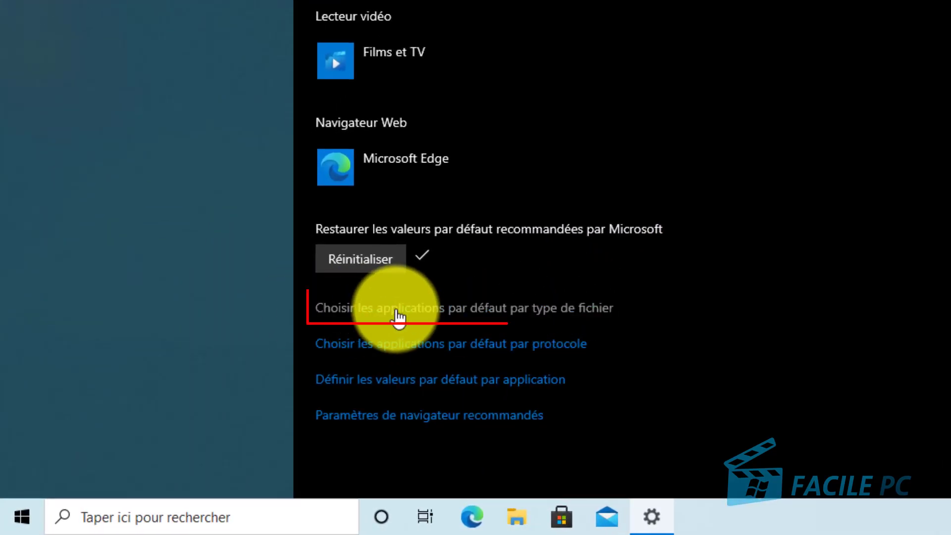
left_click(407, 310)
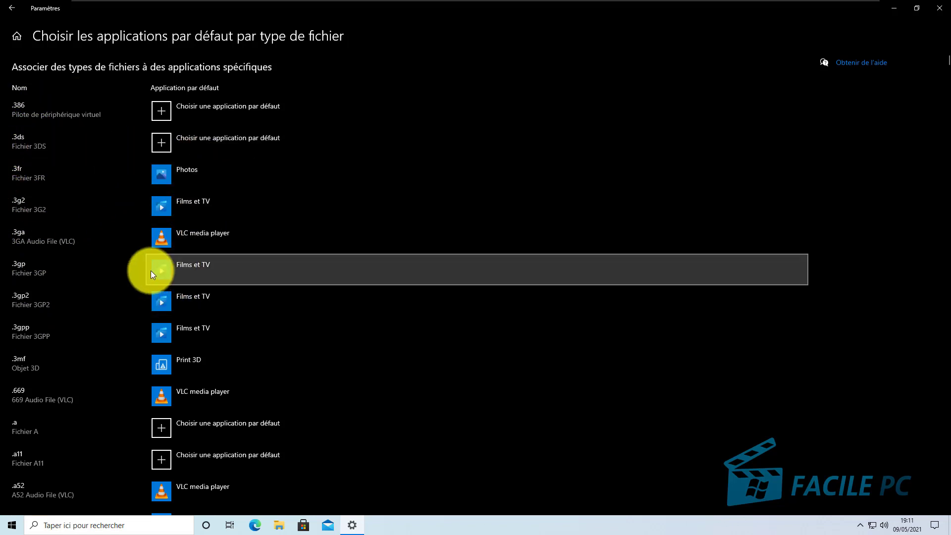
scroll(126, 292, "down", 20)
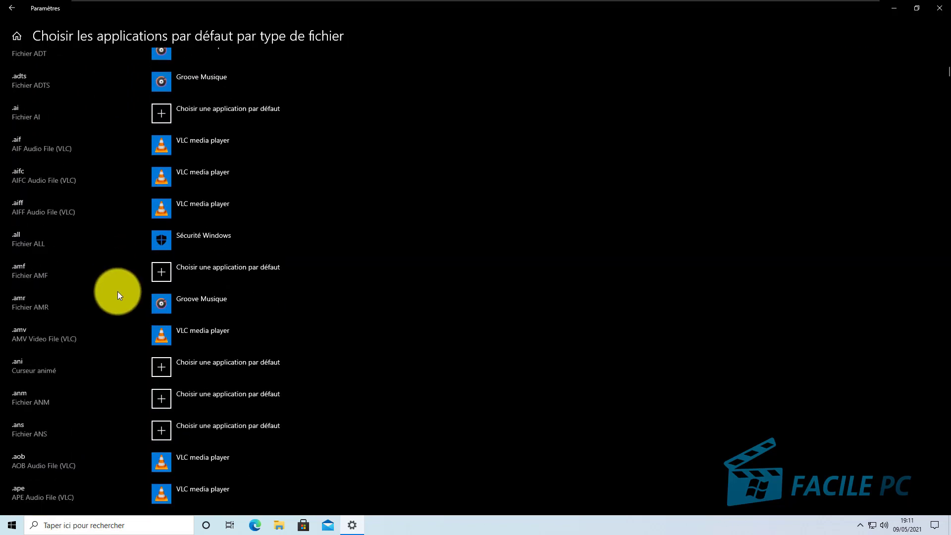
scroll(110, 292, "down", 20)
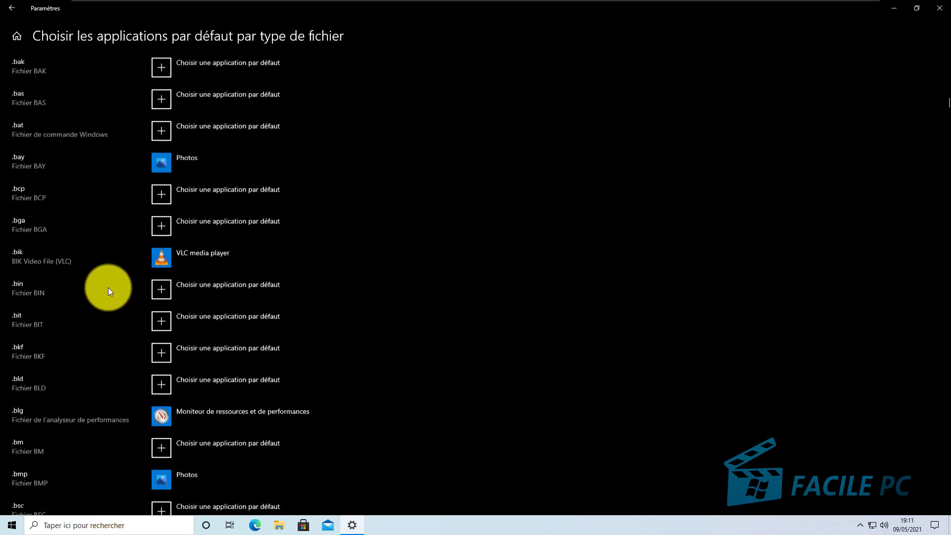
scroll(105, 287, "down", 20)
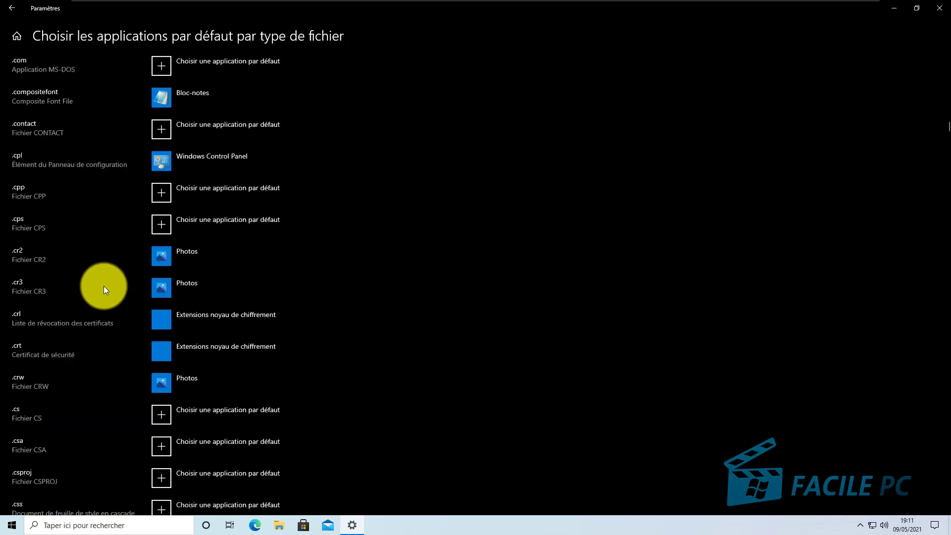
scroll(103, 286, "down", 20)
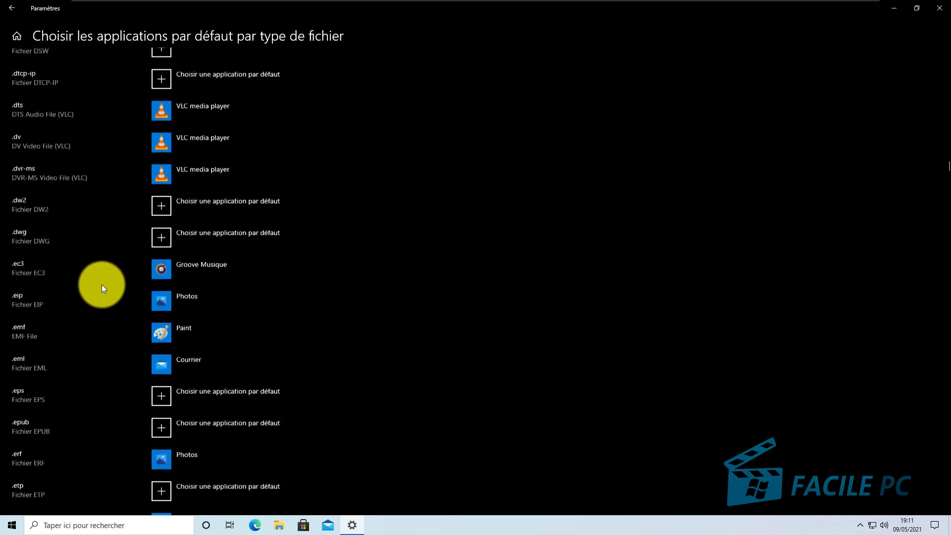
scroll(102, 288, "down", 20)
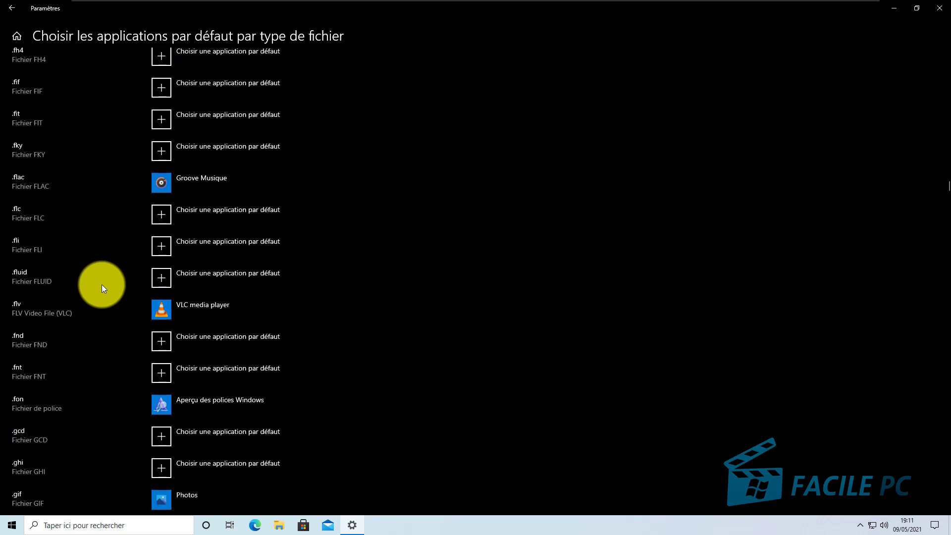
scroll(103, 287, "down", 20)
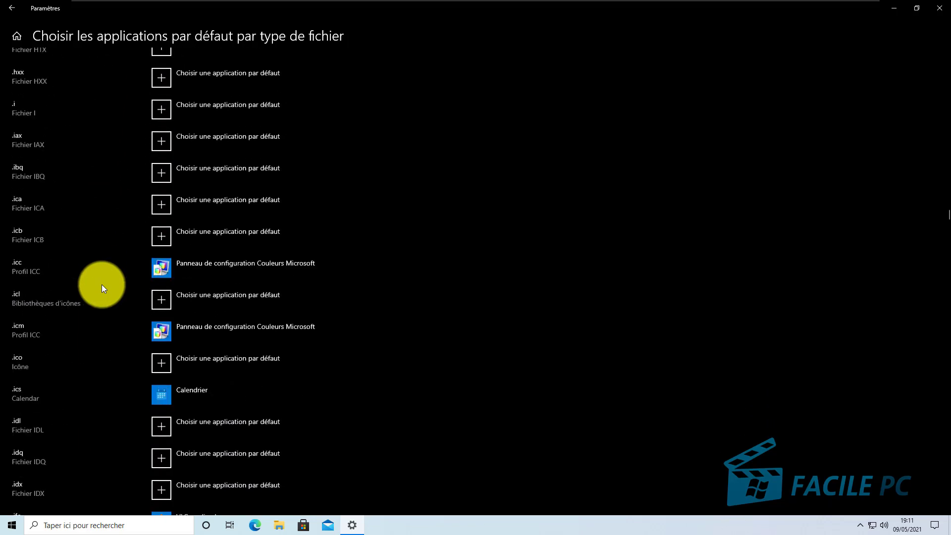
scroll(102, 284, "down", 6)
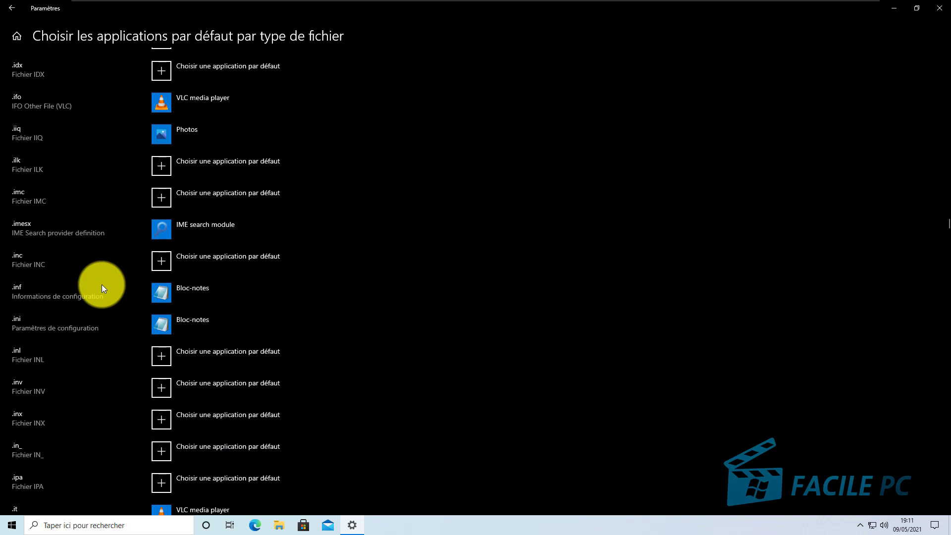
scroll(102, 289, "down", 14)
scroll(102, 288, "down", 6)
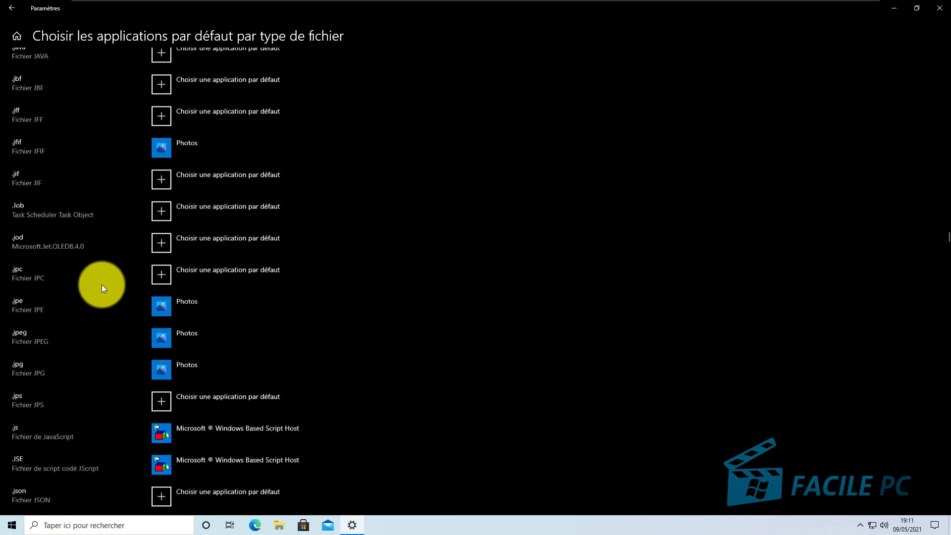
scroll(103, 288, "down", 1)
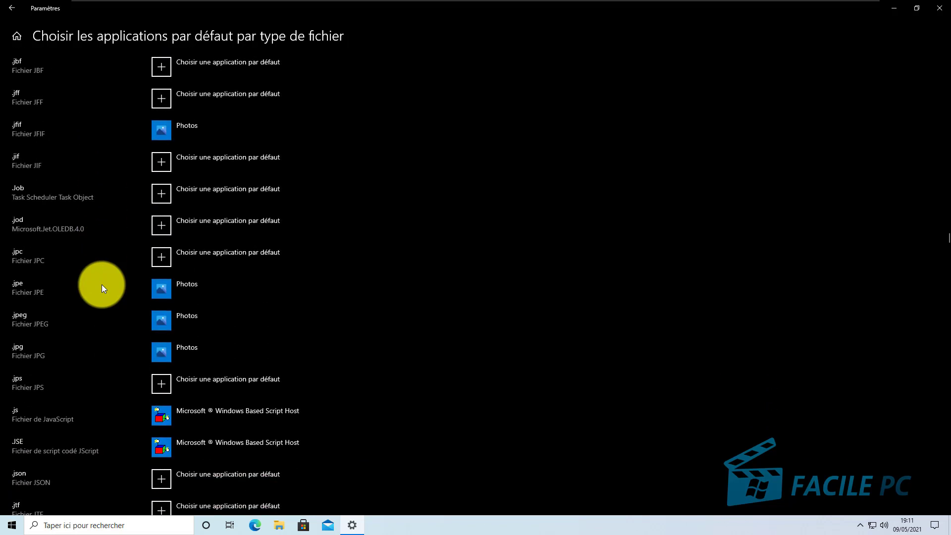
left_click(165, 317)
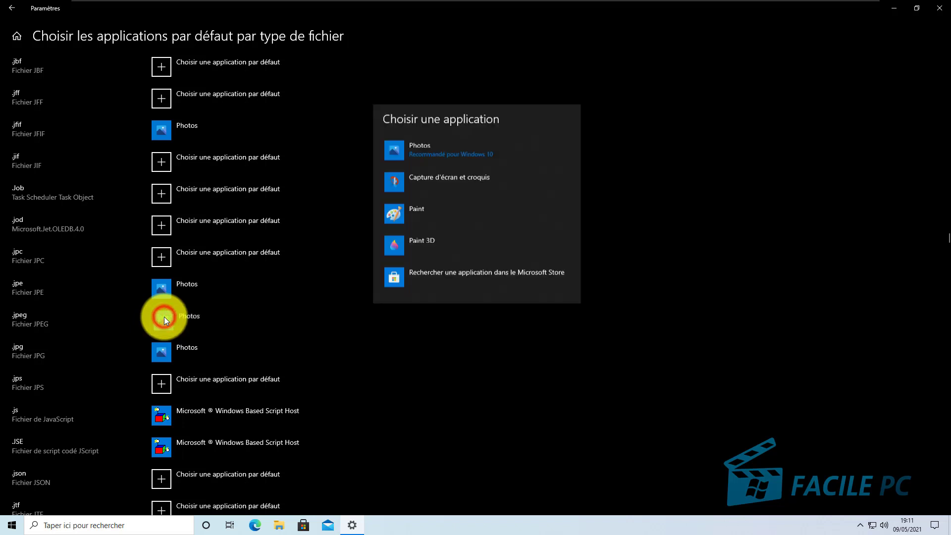
left_click(421, 239)
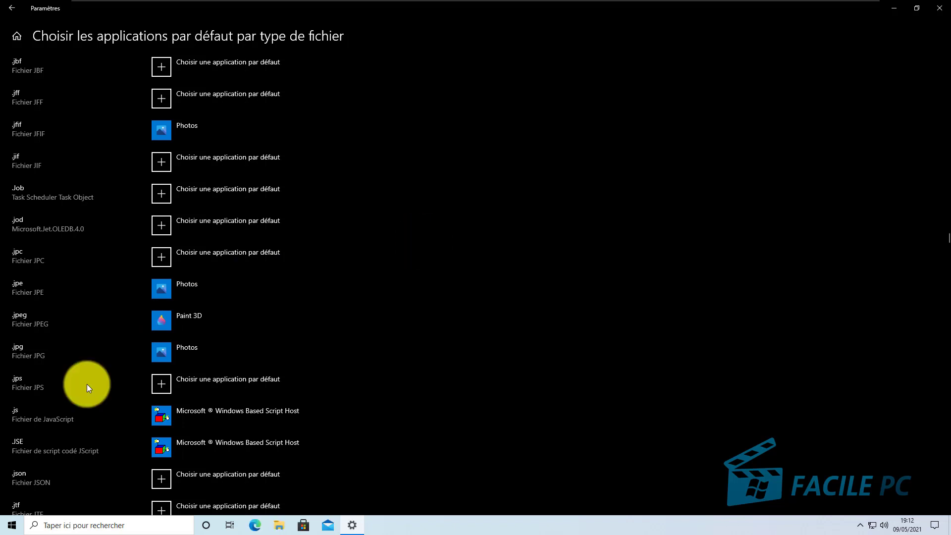
left_click(165, 351)
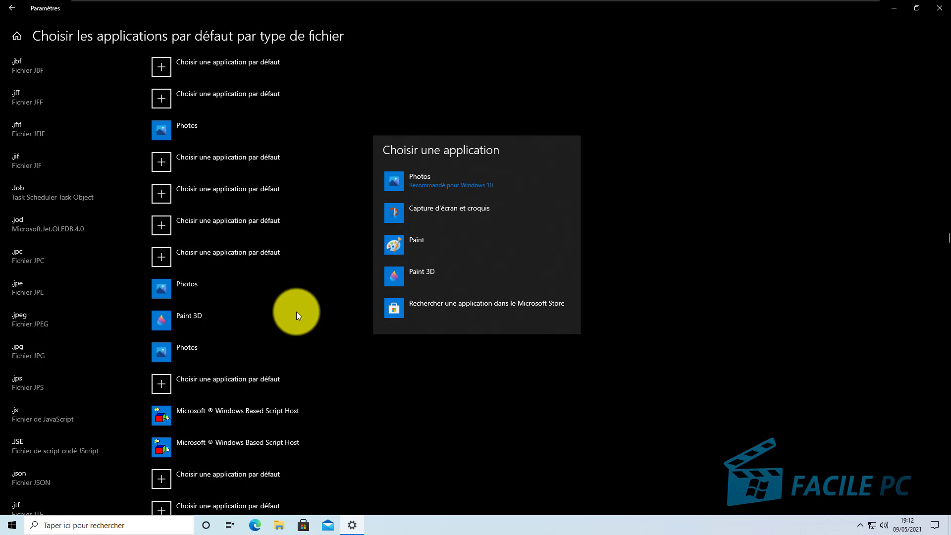
left_click(393, 272)
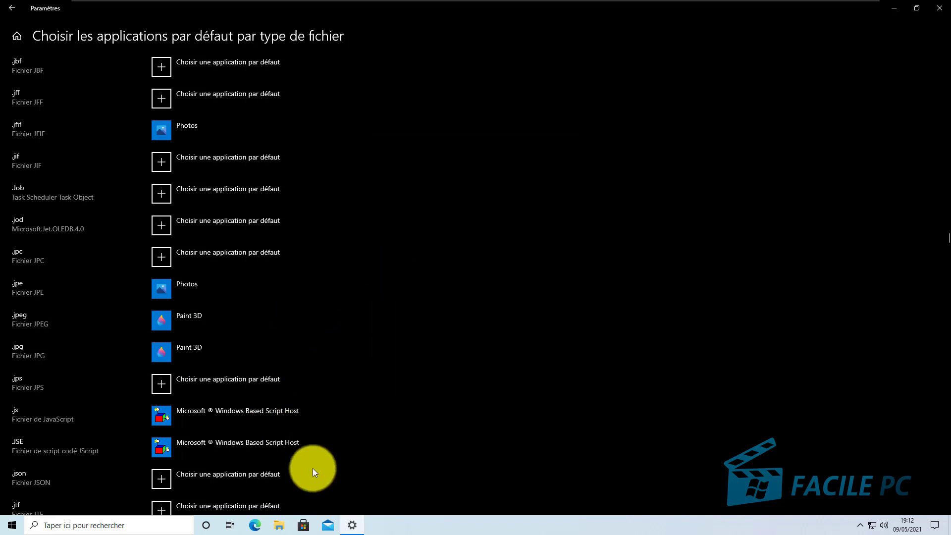
Test the image file associations by opening and closing planeau.jpg and france.png from the Images folder.
left_click(276, 527)
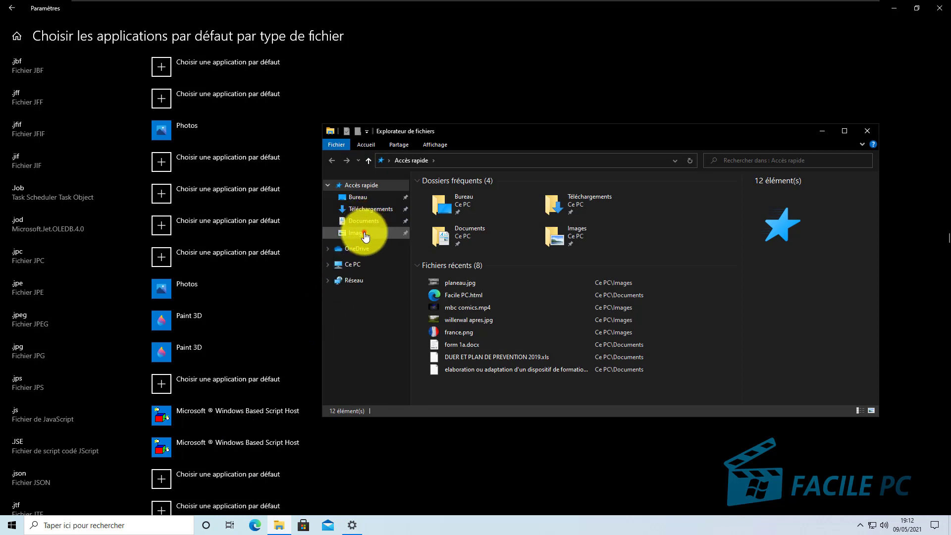
left_click(359, 233)
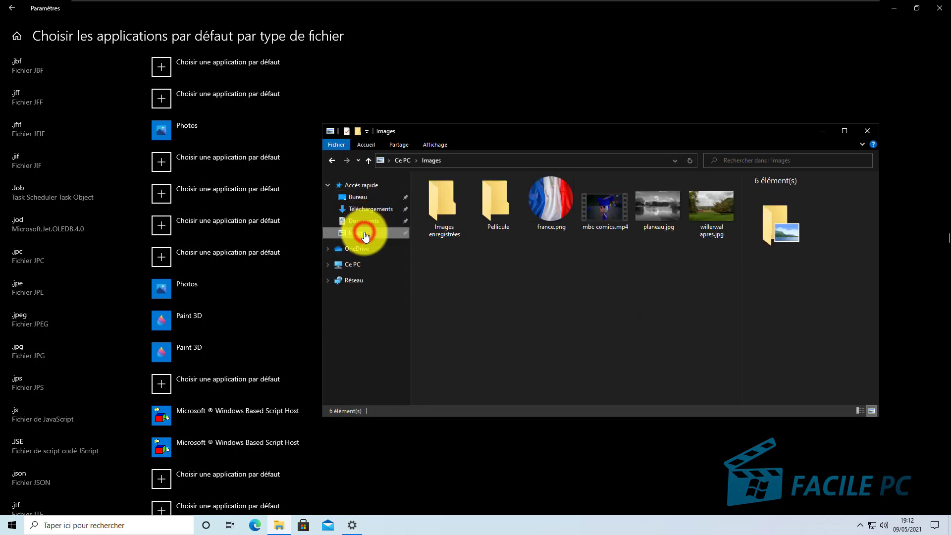
double_click(657, 215)
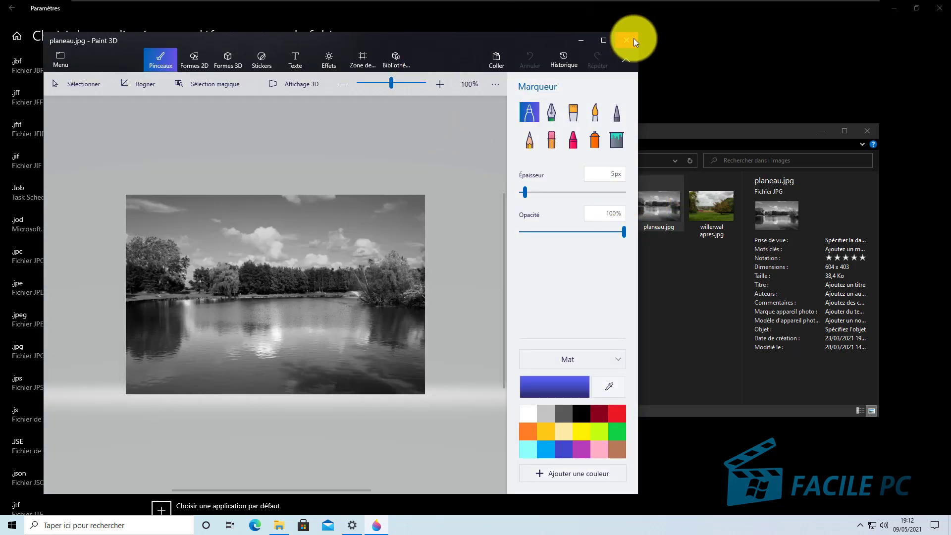
left_click(627, 40)
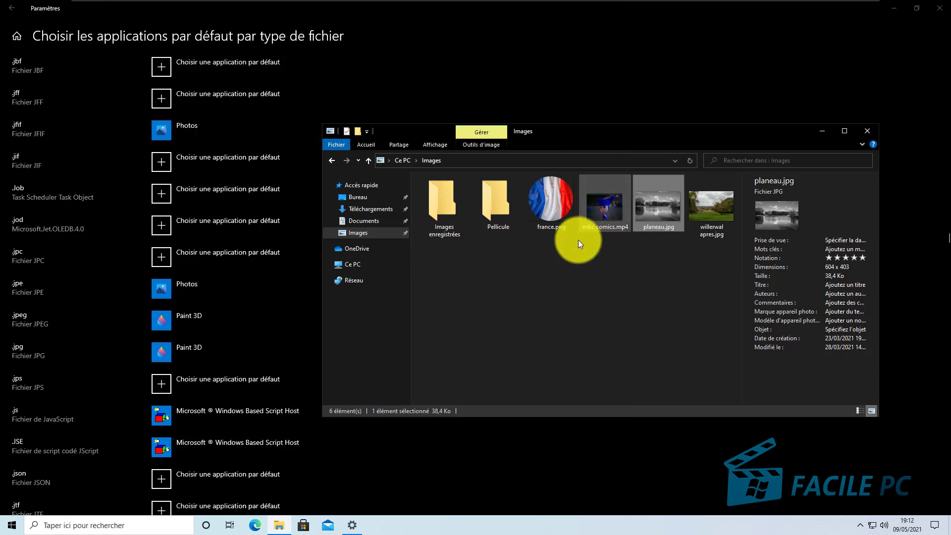
double_click(558, 204)
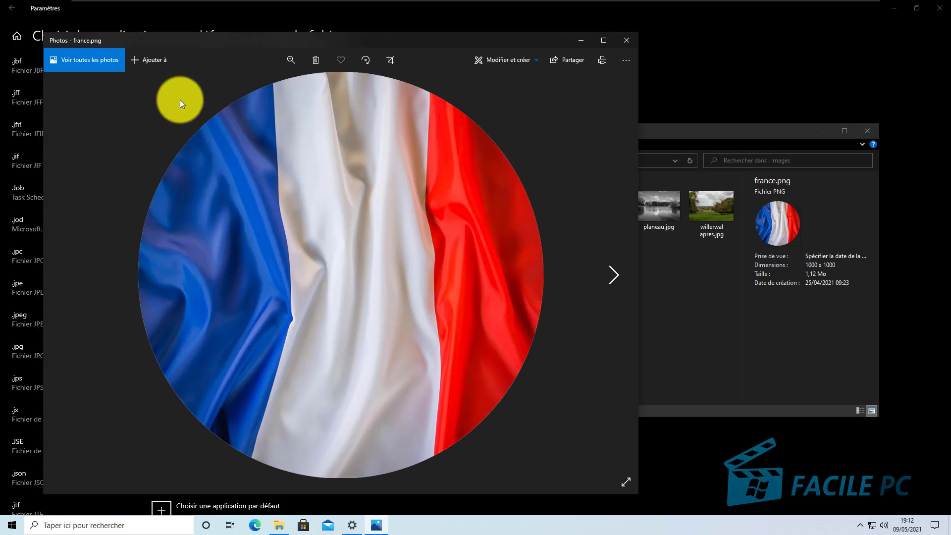
left_click(622, 40)
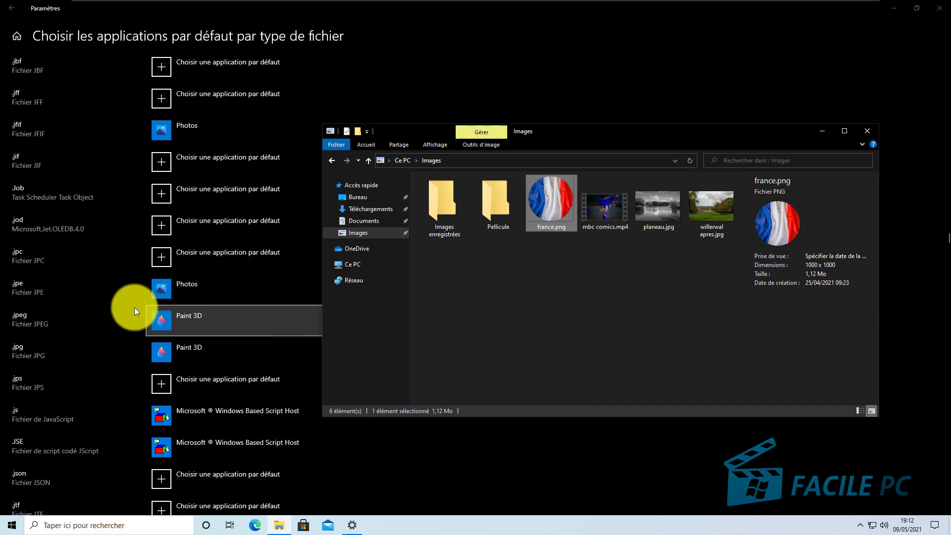
Set Photos as the default app for .jpeg files and return to the main default apps page.
left_click(227, 318)
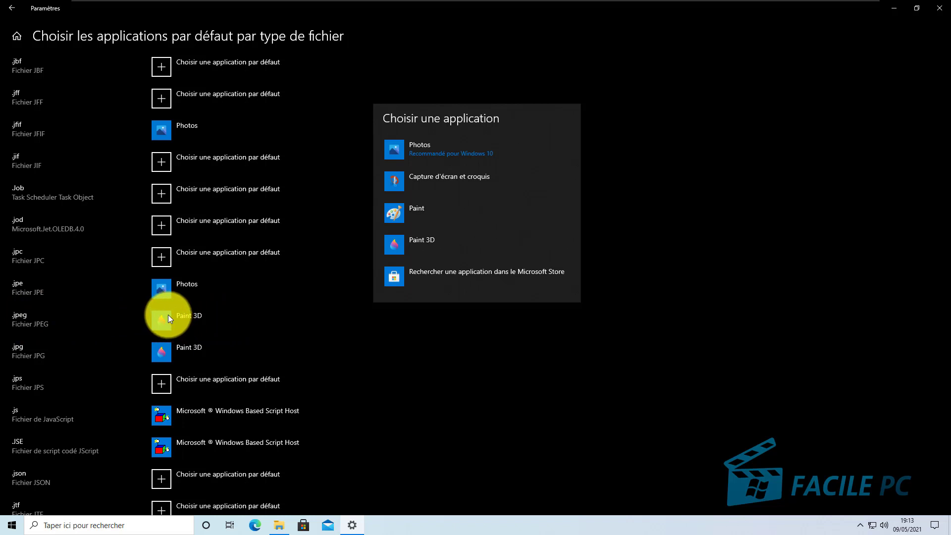
left_click(418, 150)
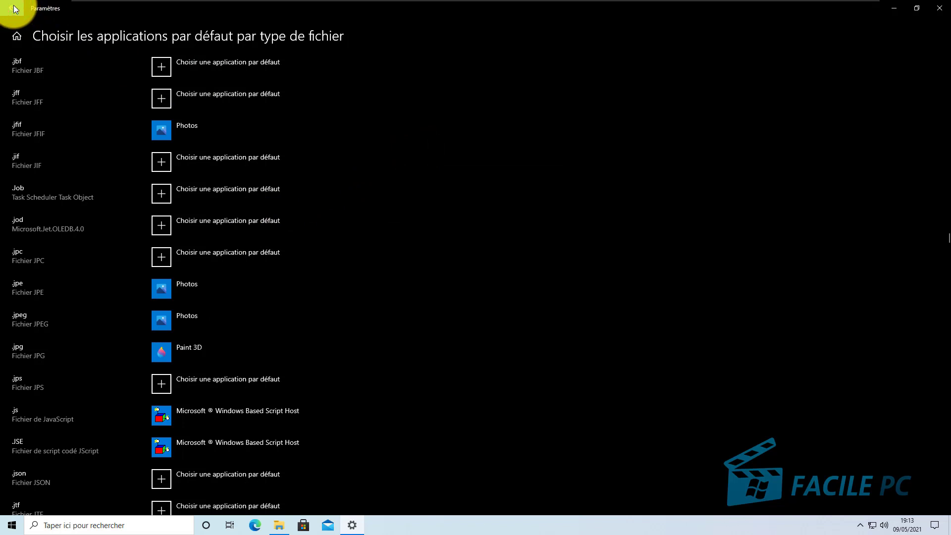
left_click(13, 7)
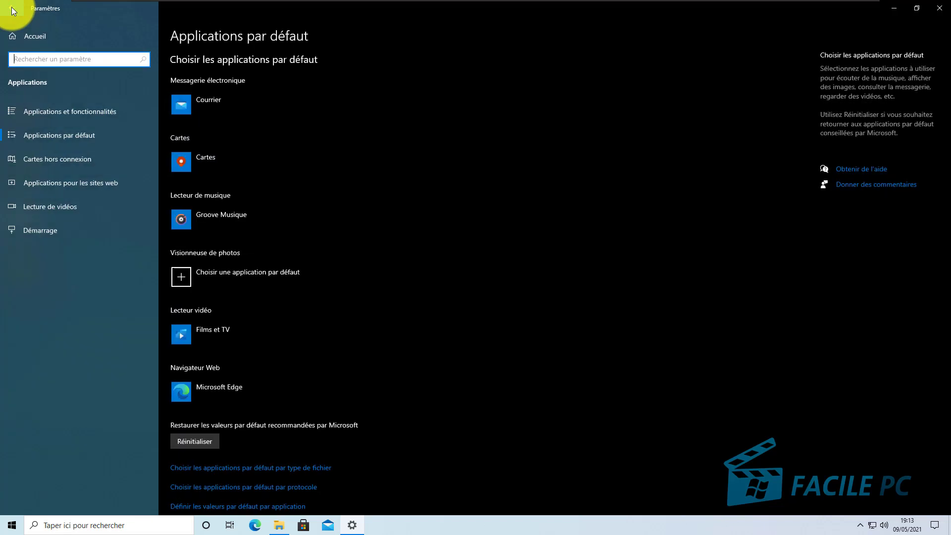